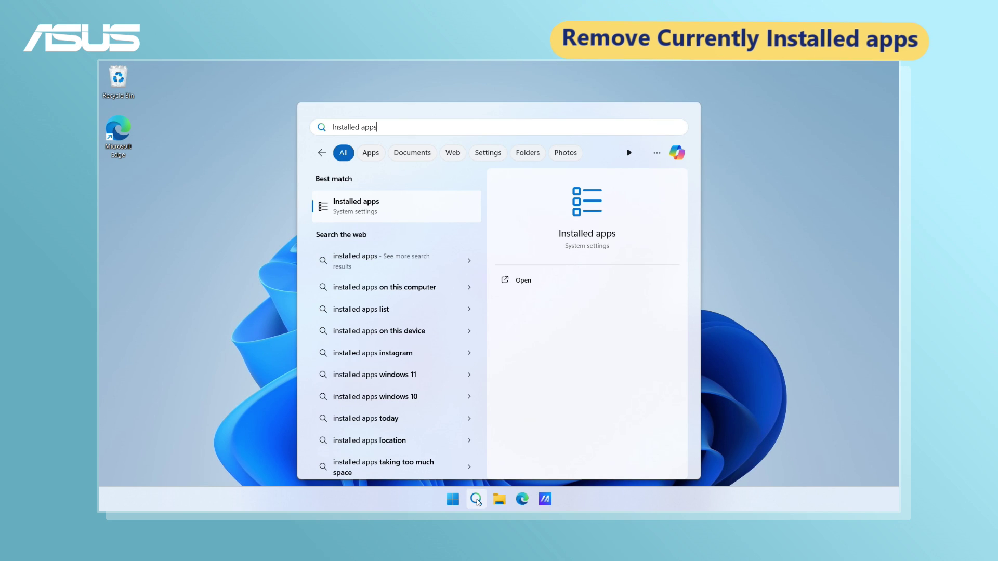
# Open the Installed apps page from the Windows Search results.
pyautogui.click(567, 288)
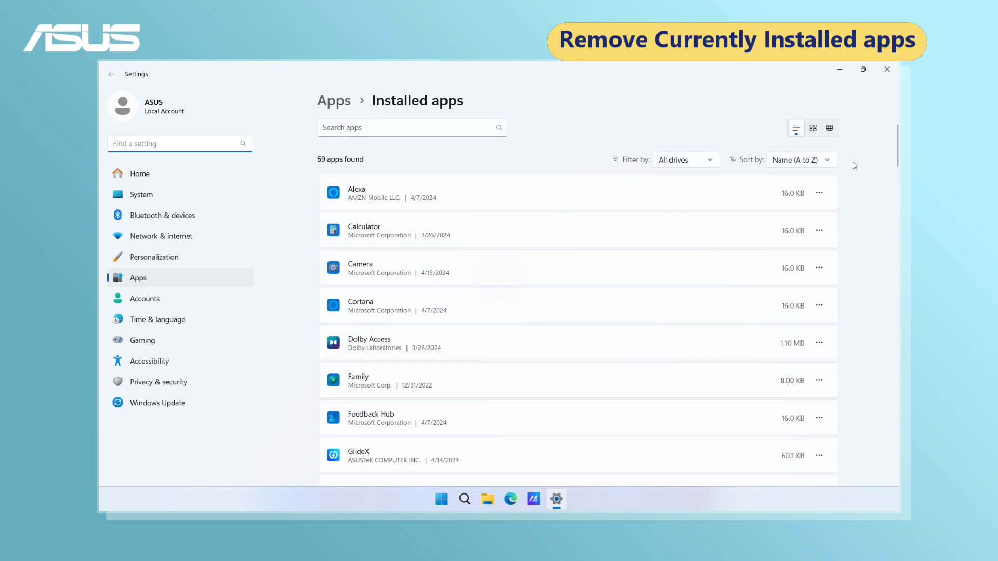
# Sort apps by date installed and uninstall the newest, NonPrinstall App.
pyautogui.click(834, 164)
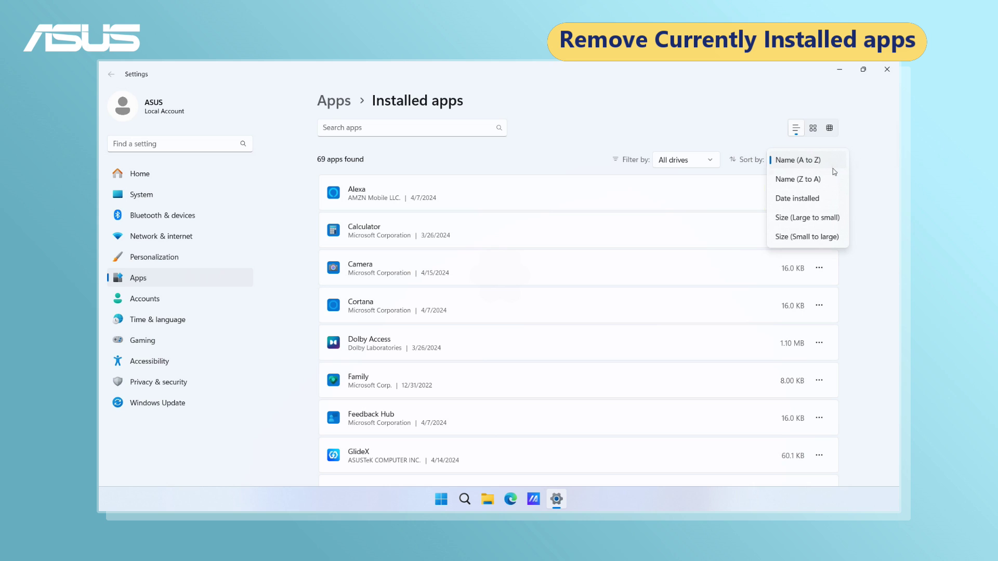
pyautogui.click(834, 199)
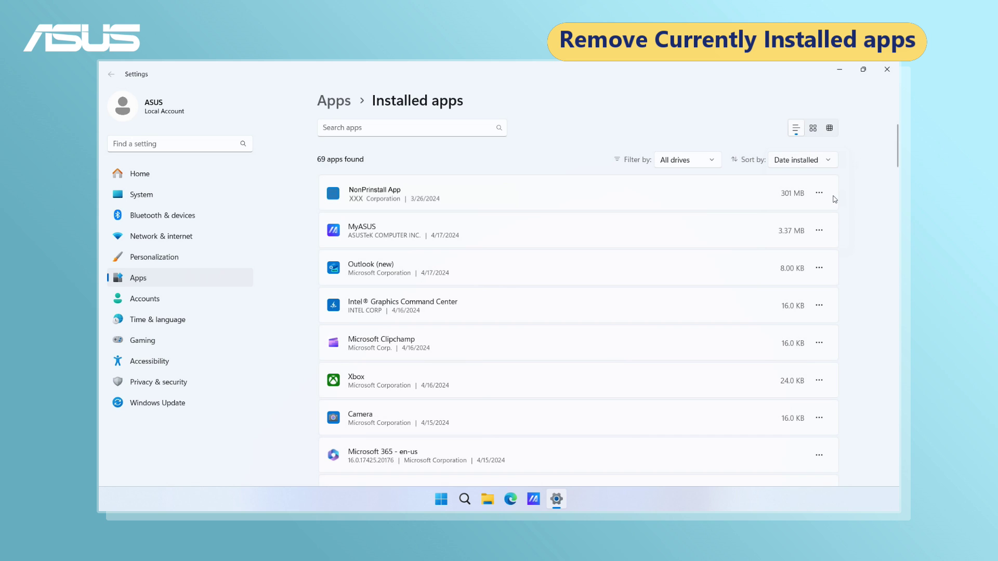
pyautogui.click(826, 195)
pyautogui.click(825, 248)
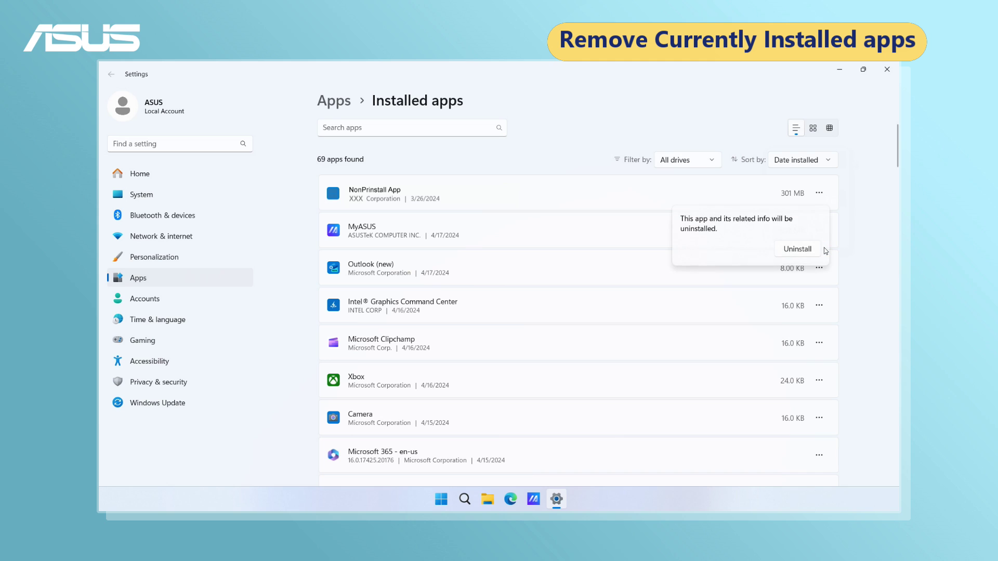
pyautogui.click(818, 249)
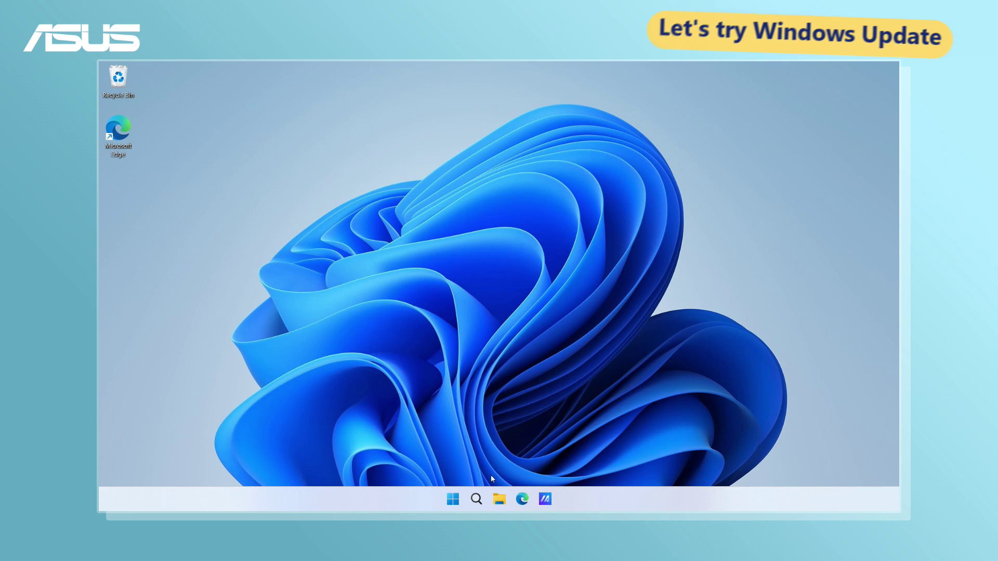
# Search 'Windows update settings' and open the Windows Update page.
pyautogui.click(476, 499)
pyautogui.write('Windows update settings')
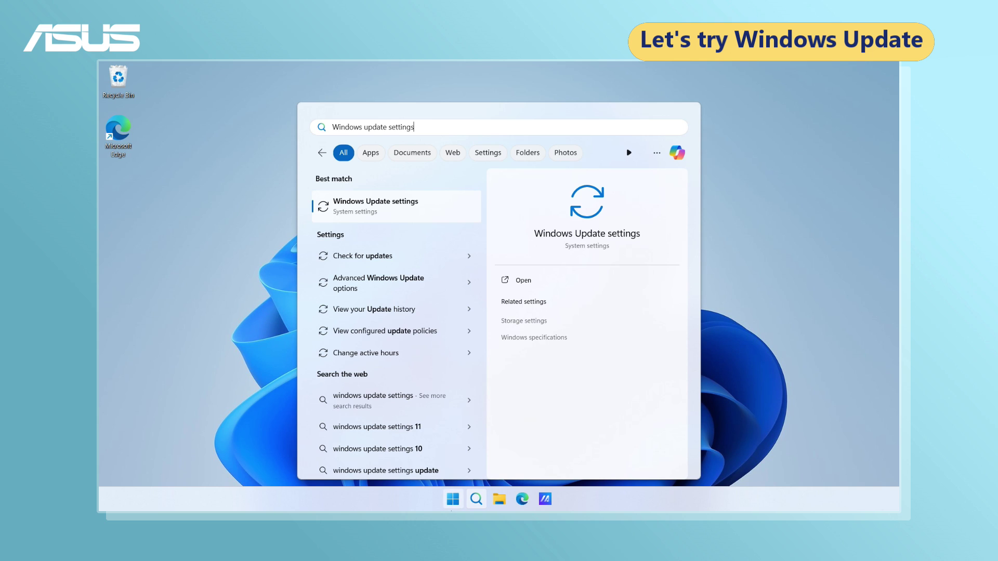
pyautogui.click(556, 285)
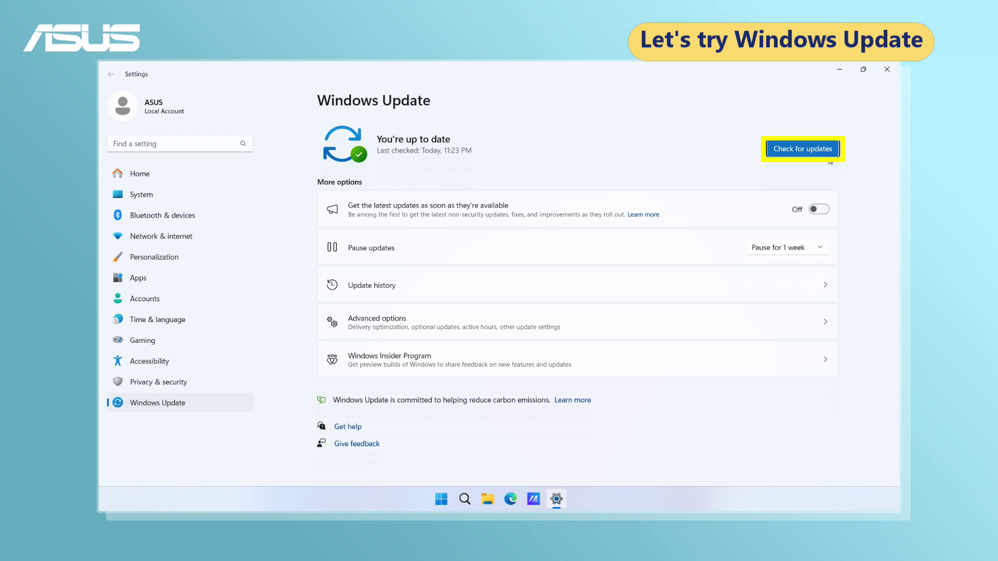
# Check for updates and install all available updates, including the .NET Framework cumulative update.
pyautogui.click(830, 154)
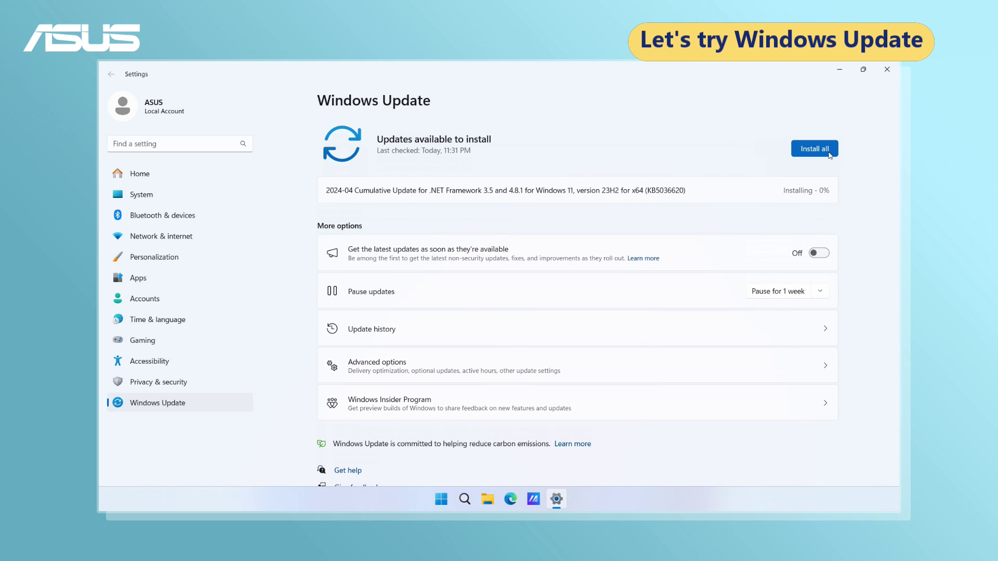
pyautogui.click(828, 151)
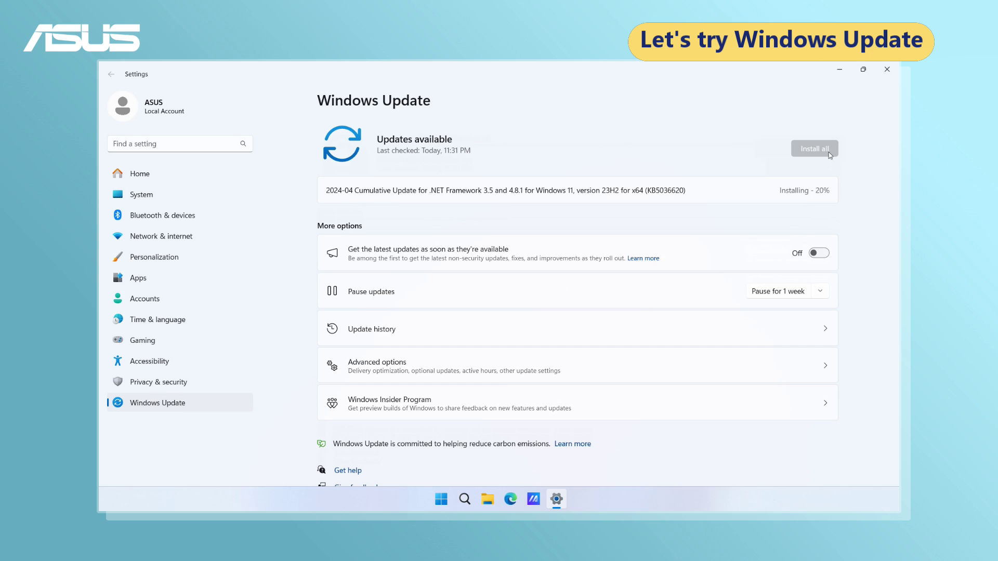